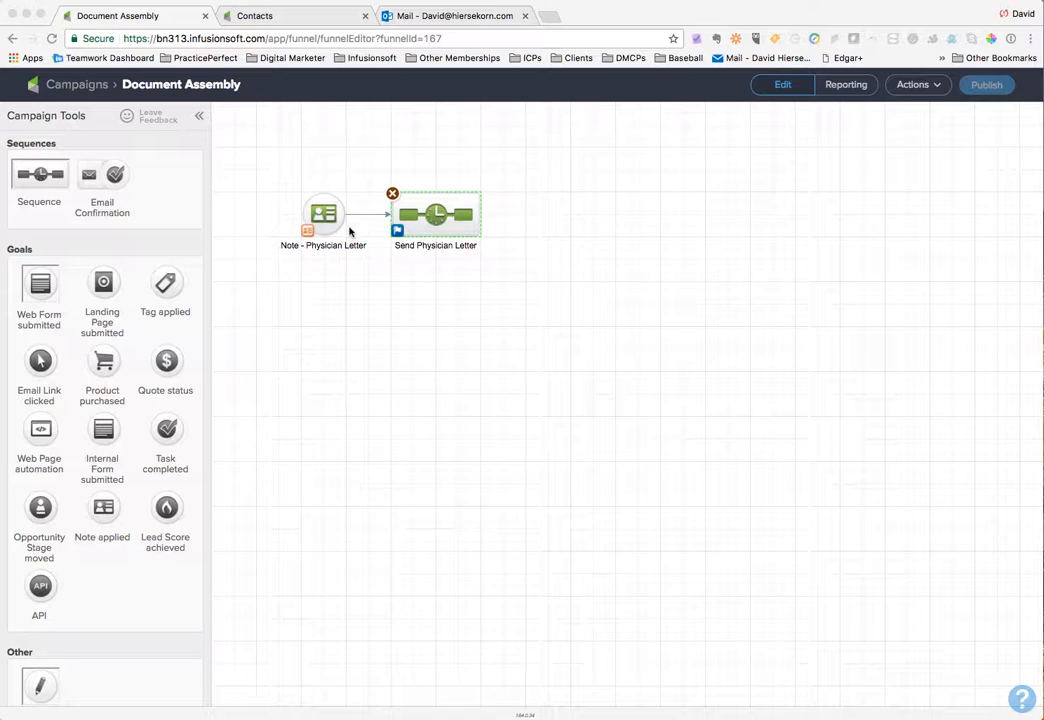
Open the Send Physician Letter sequence and inspect its Send HTTP Post merge URL and name/value pairs, then return to the campaign
left_click(334, 222)
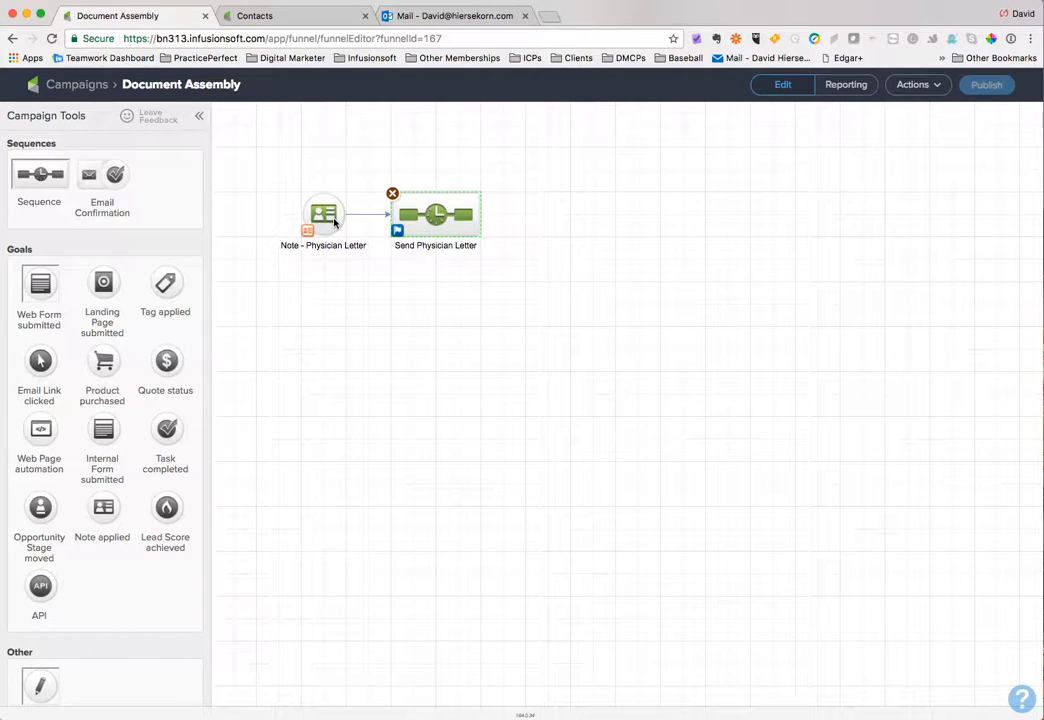
double_click(425, 225)
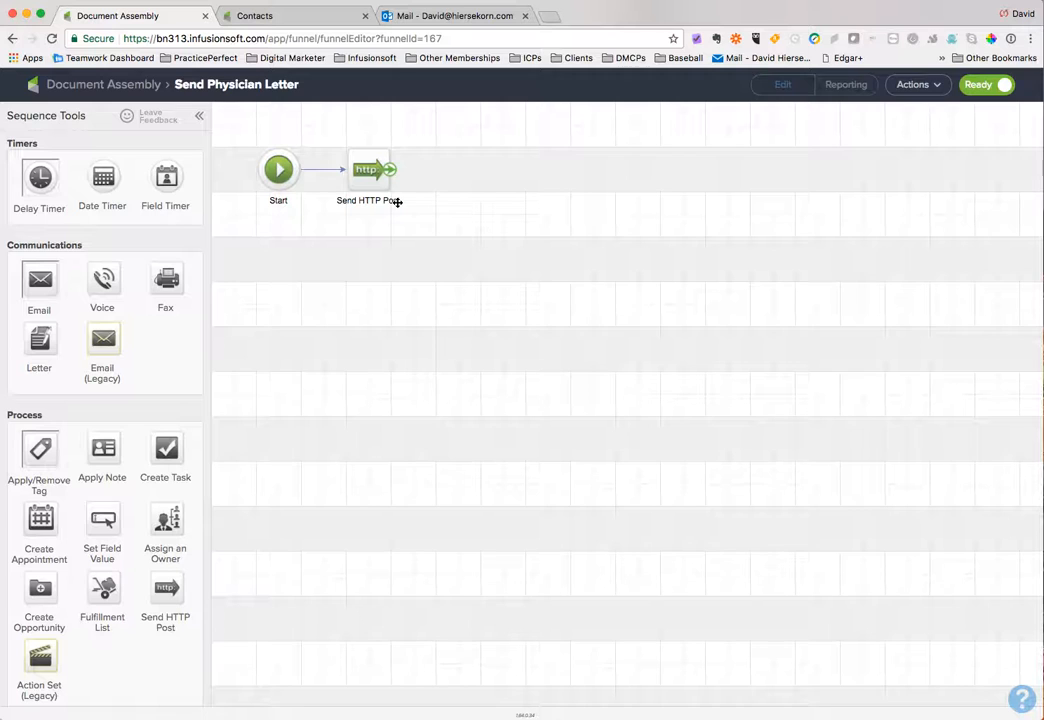
double_click(366, 172)
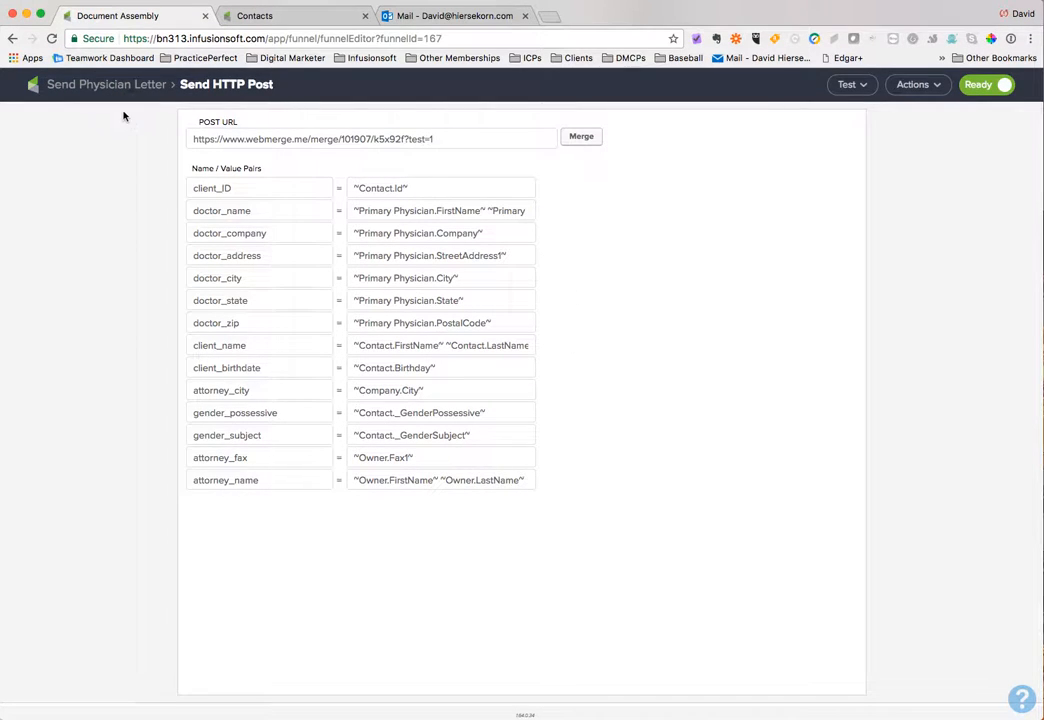
left_click(90, 85)
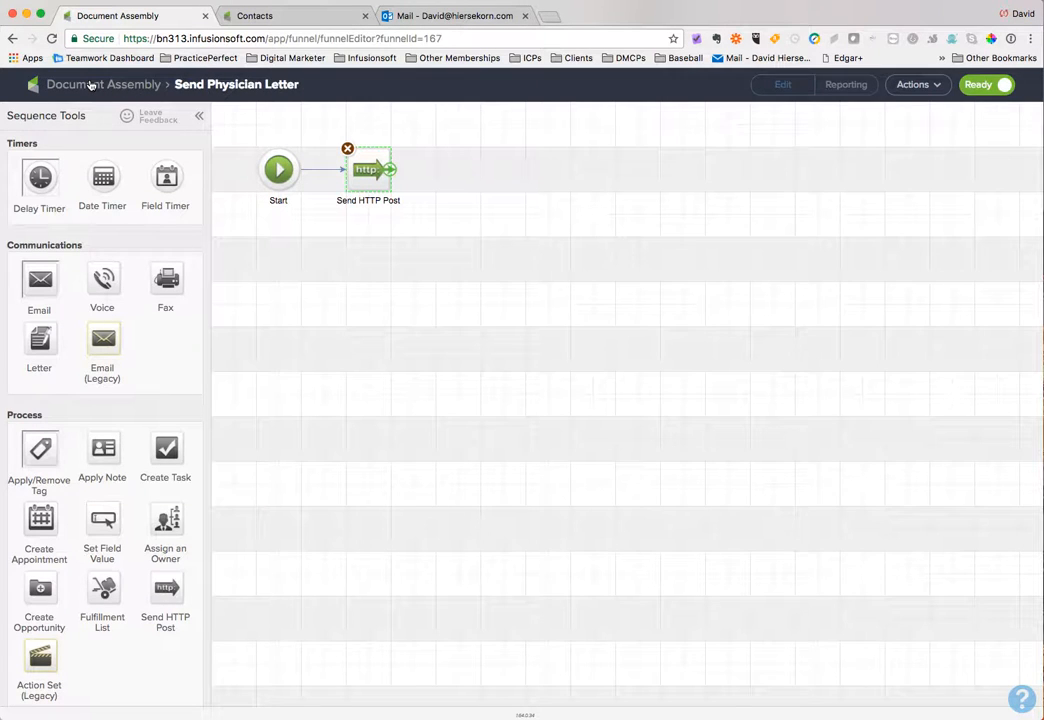
left_click(90, 85)
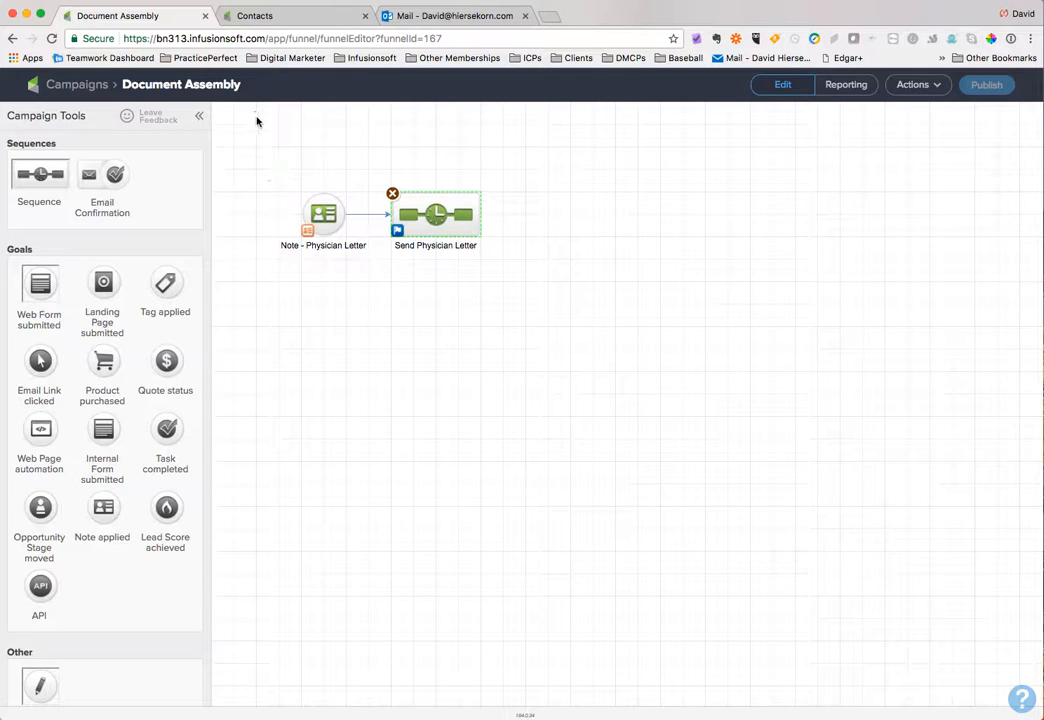
Switch to the Contacts tab and open the notes panel of the second contact in the list
left_click(268, 21)
mouse_move(214, 113)
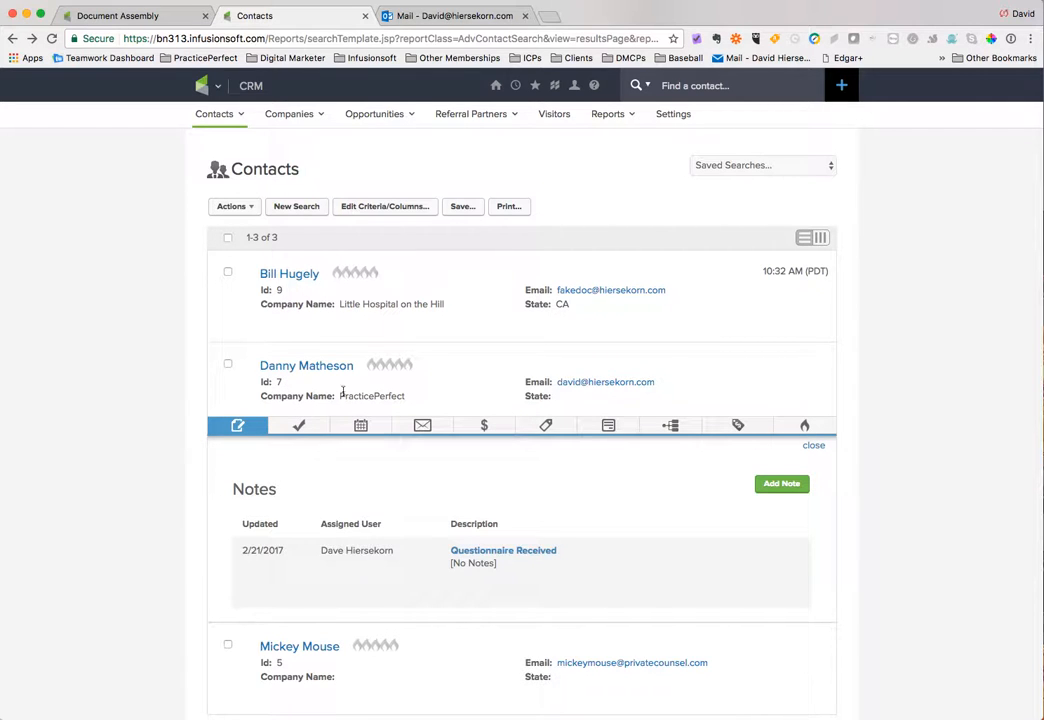
mouse_move(356, 297)
left_click(242, 428)
mouse_move(299, 307)
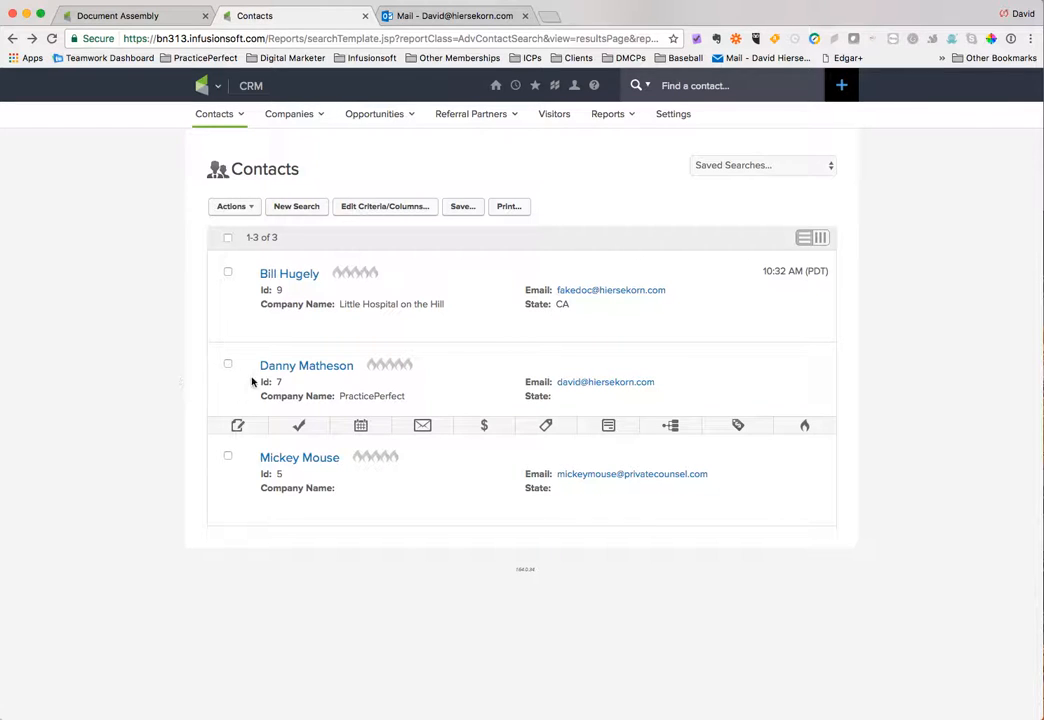
left_click(237, 427)
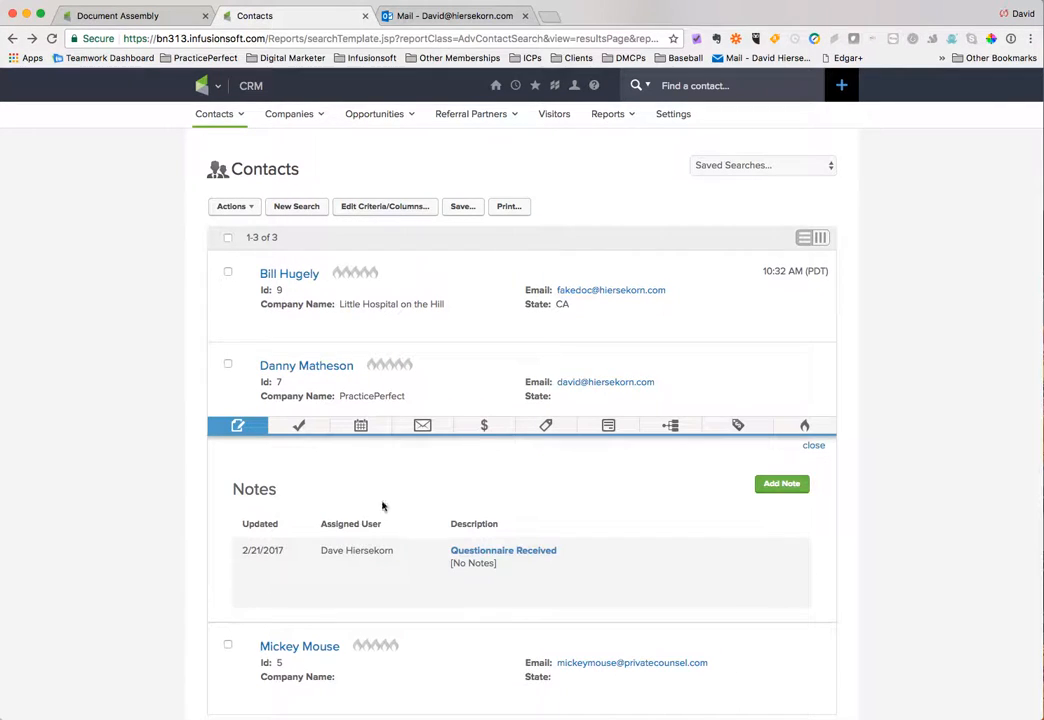
Add a note to that contact using the Note - Physician Letter template and save it
left_click(768, 488)
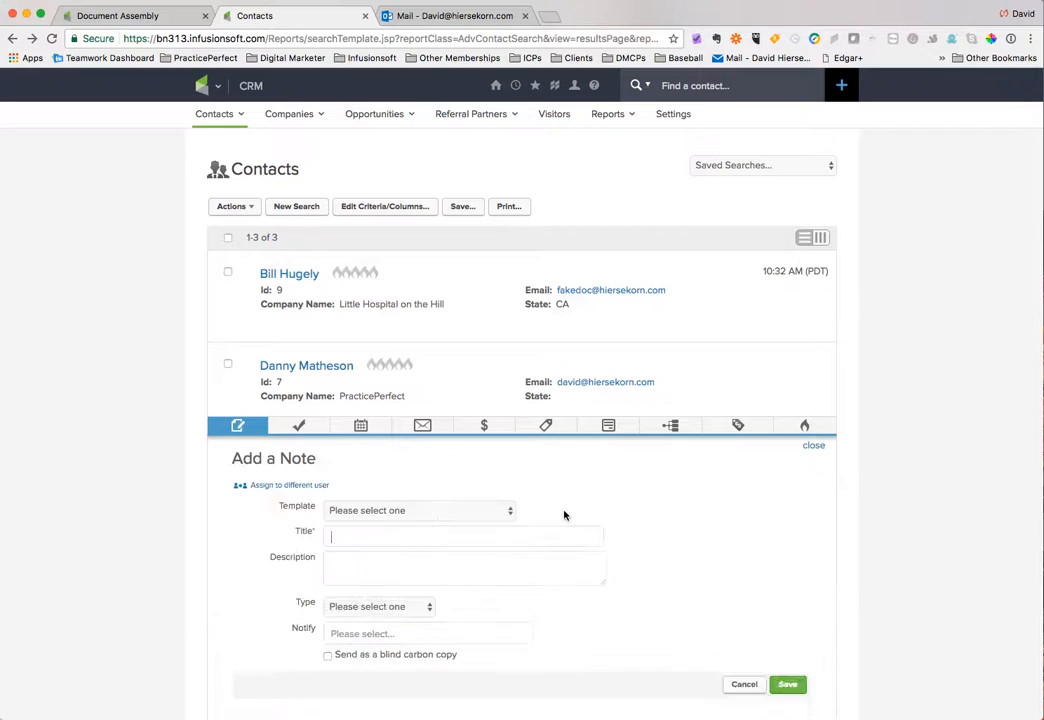
left_click(455, 543)
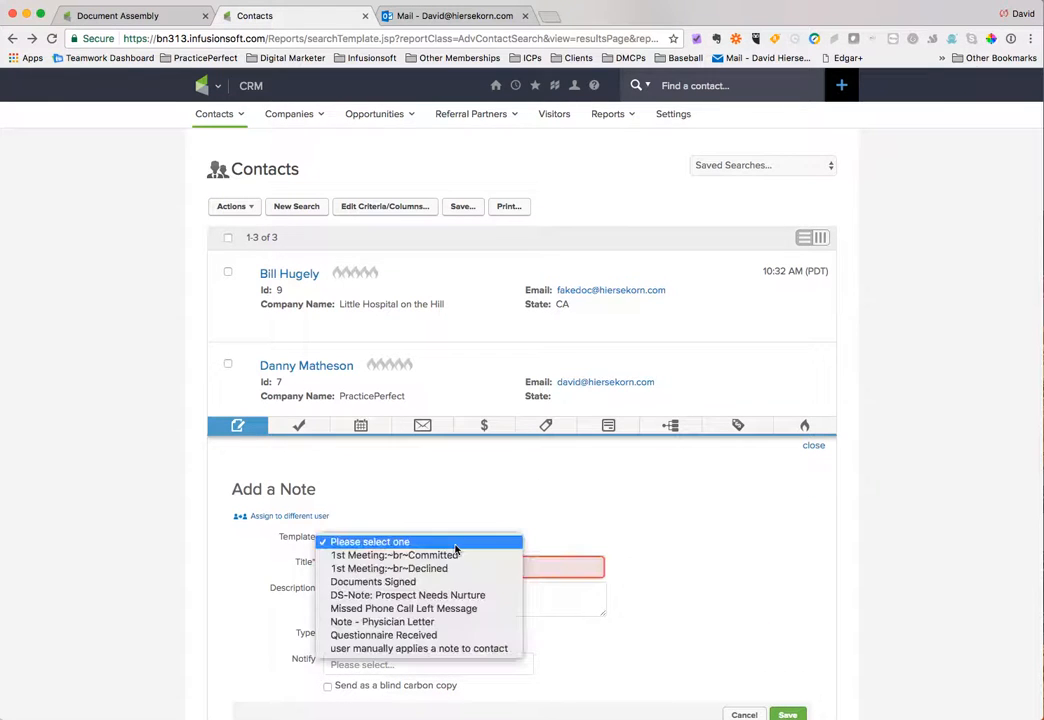
left_click(433, 623)
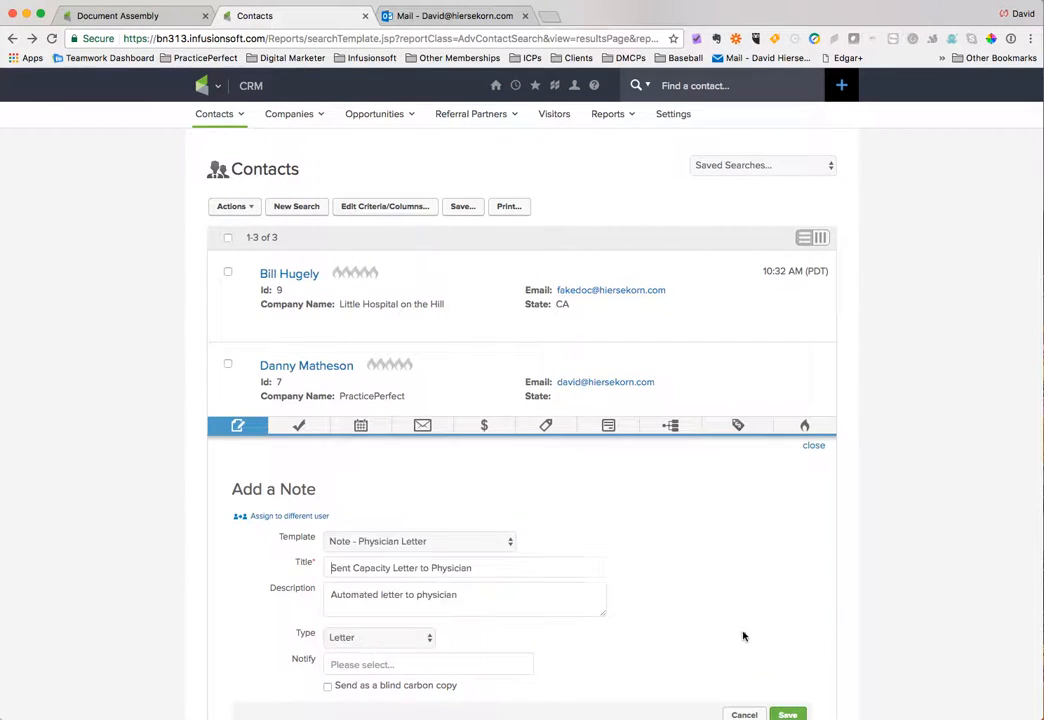
scroll(776, 640, "down", 3)
left_click(789, 591)
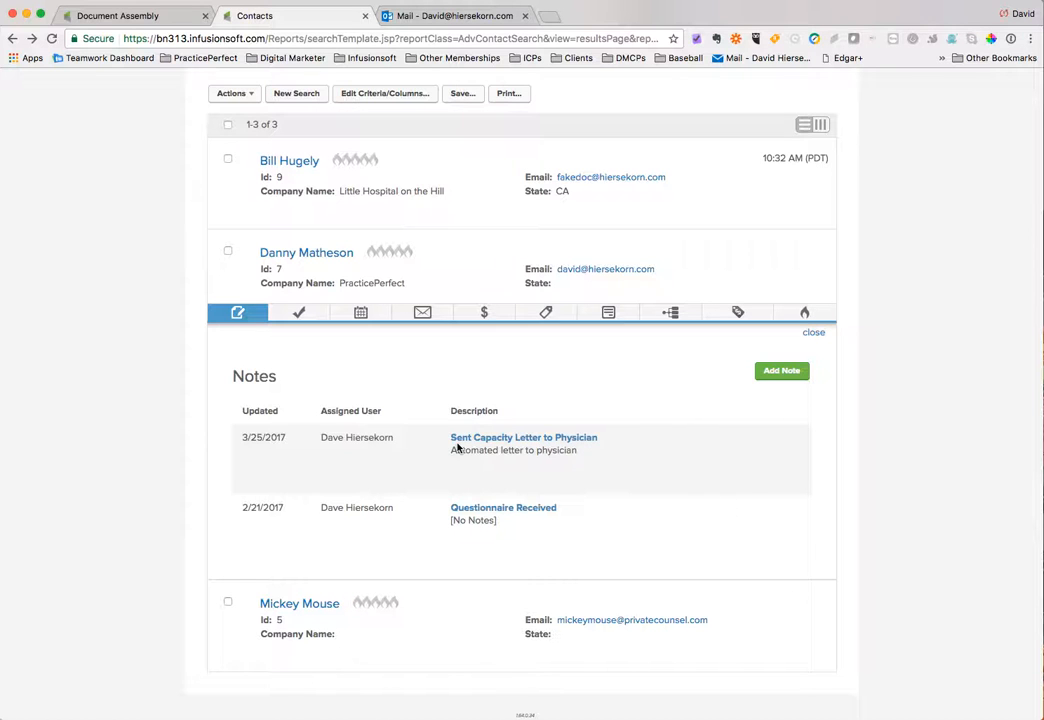
Open the contact's record, review its linked Primary Physician contact, then go back to the contact list
left_click(312, 256)
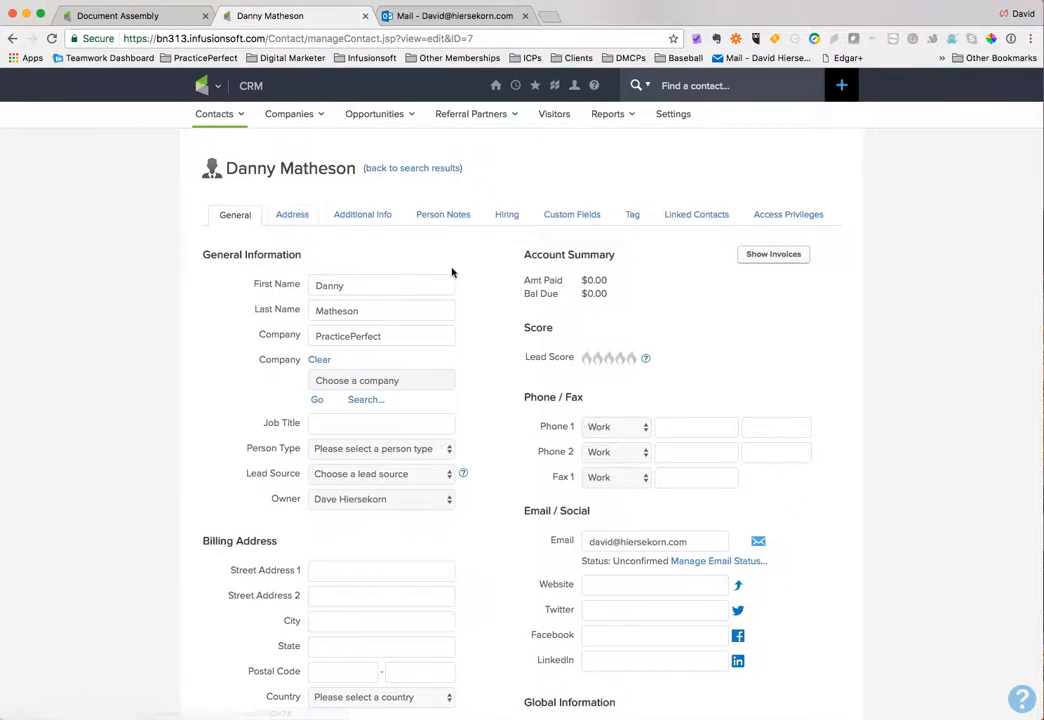
left_click(700, 219)
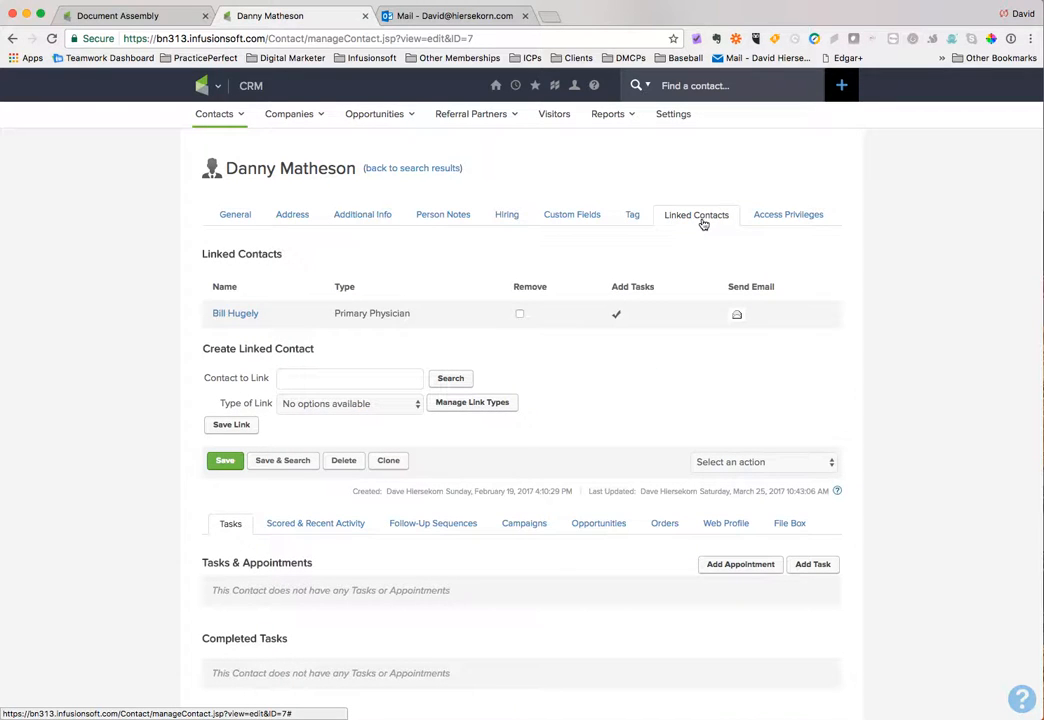
left_click(227, 318)
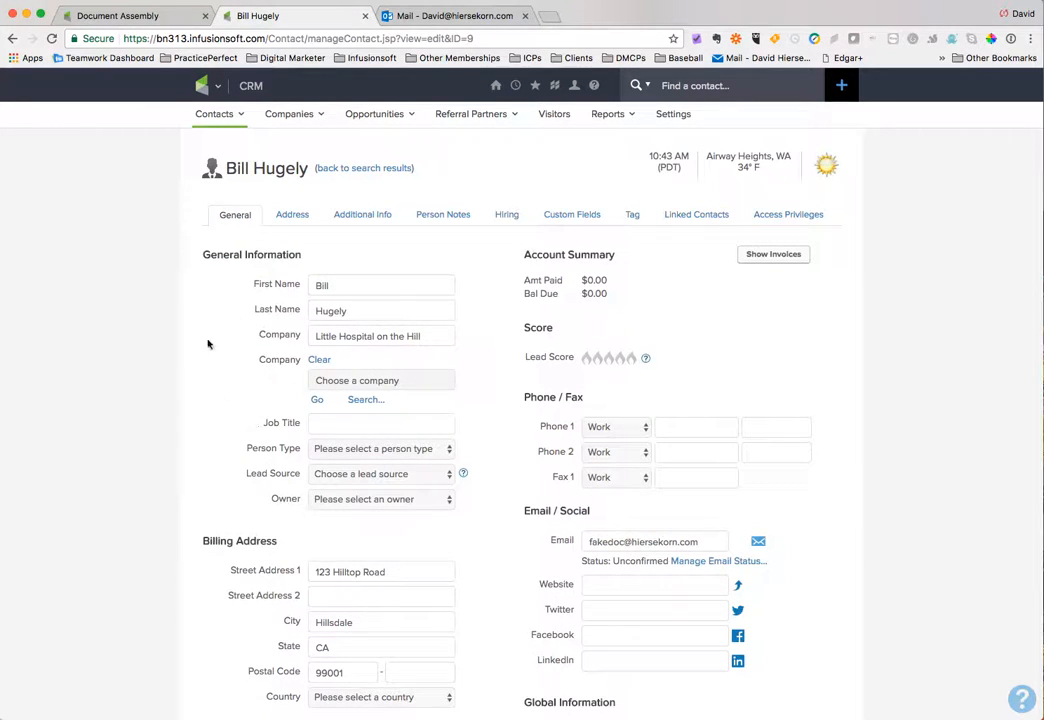
scroll(132, 164, "left", 5)
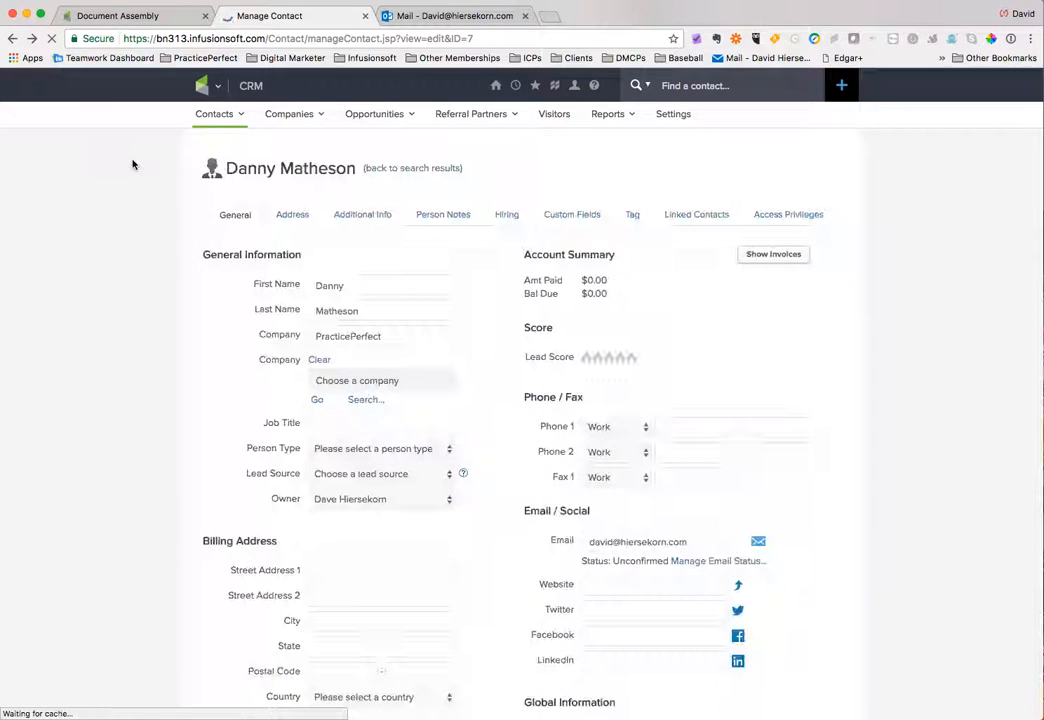
scroll(132, 164, "left", 5)
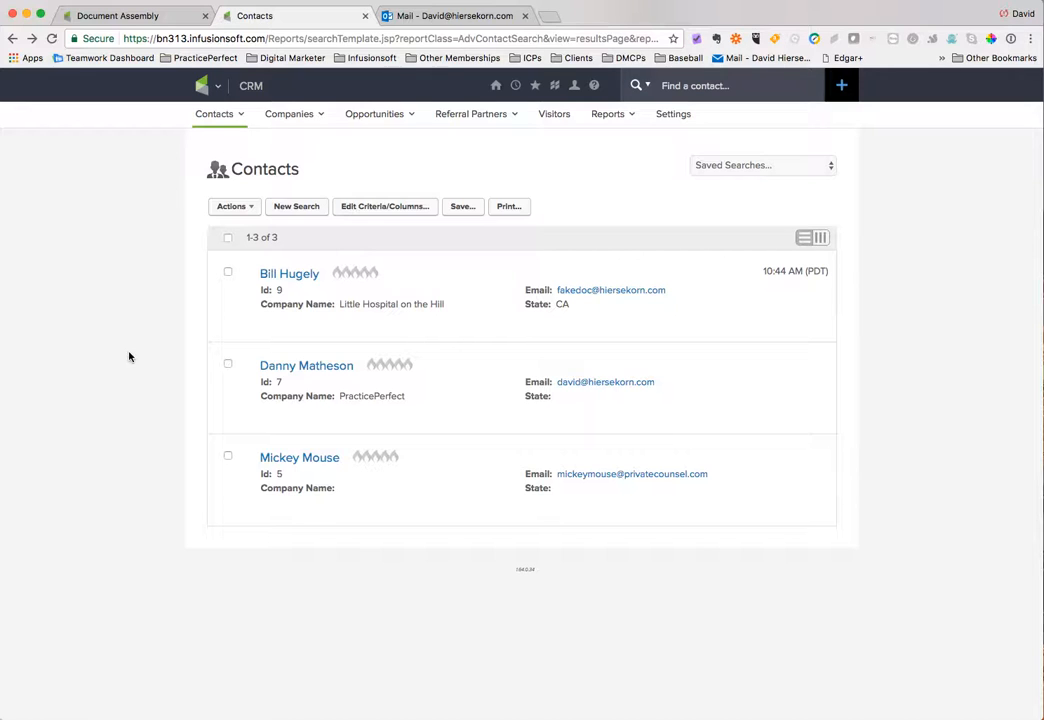
Switch to the mail tab and open the Physician Capacity Letter attachment to read the merged letter
left_click(442, 17)
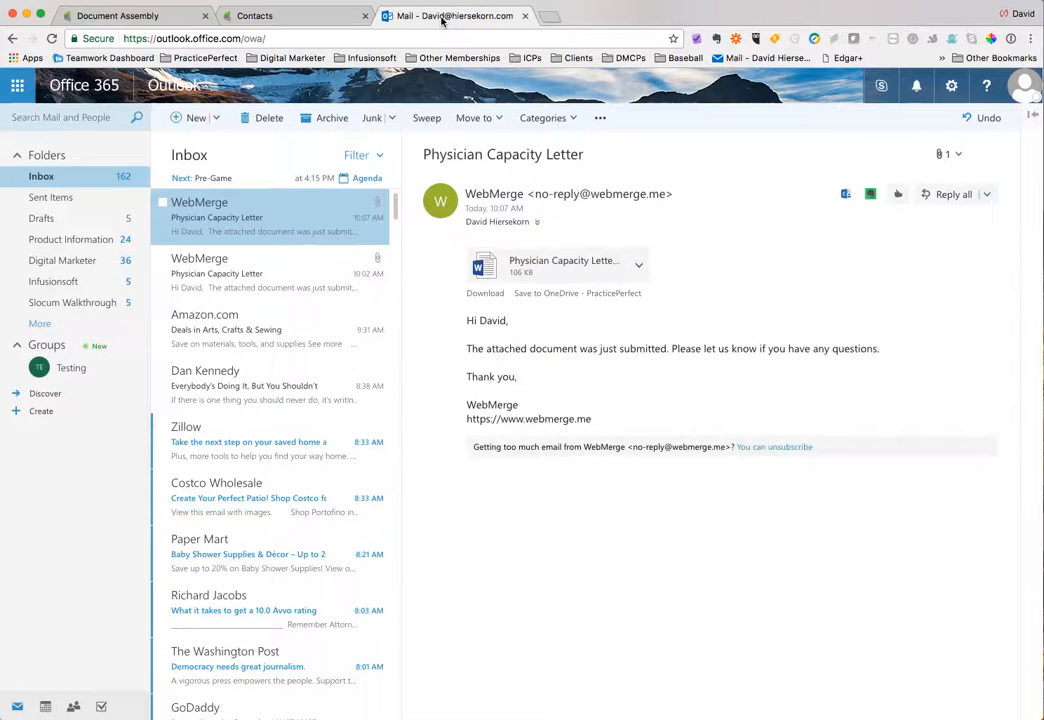
left_click(538, 272)
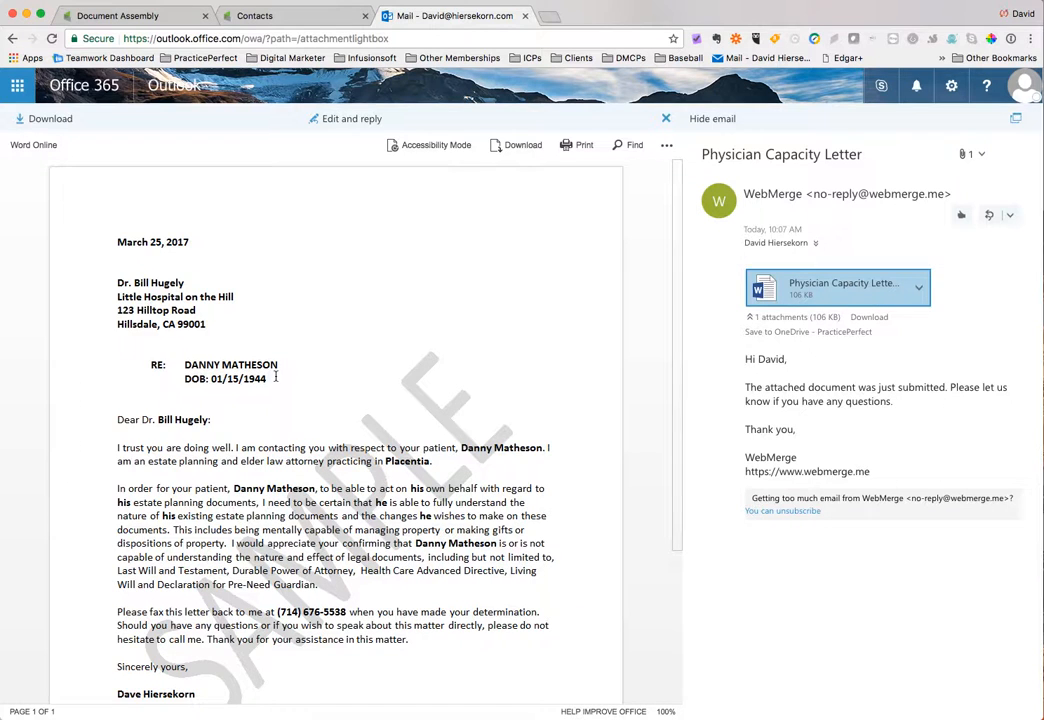
scroll(276, 376, "down", 5)
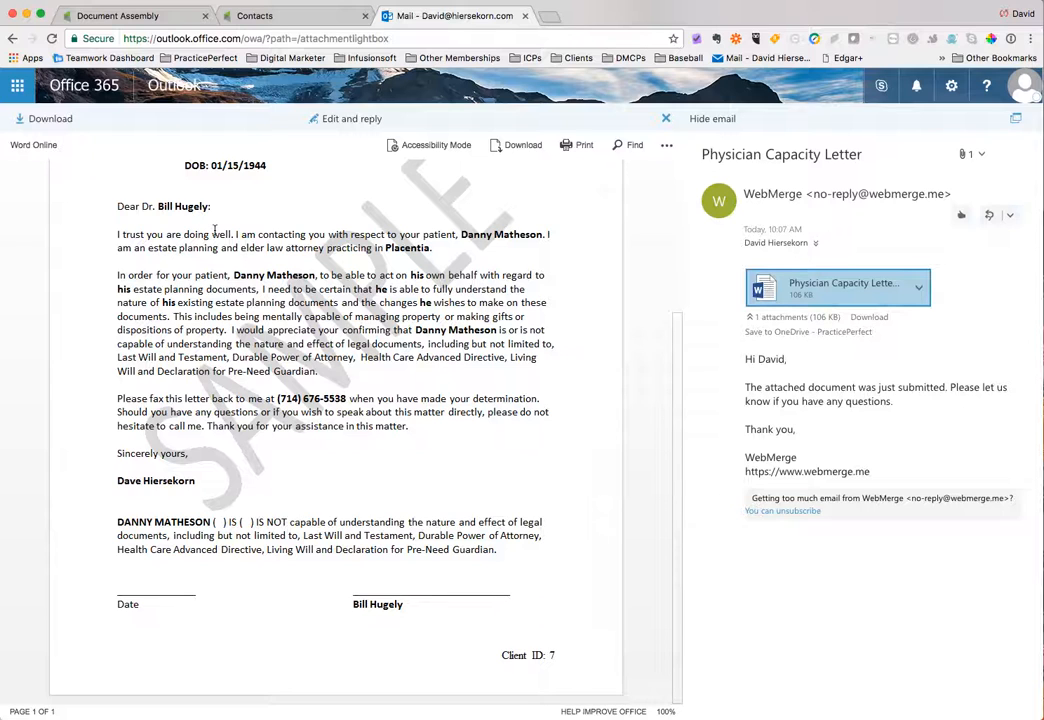
scroll(214, 230, "up", 5)
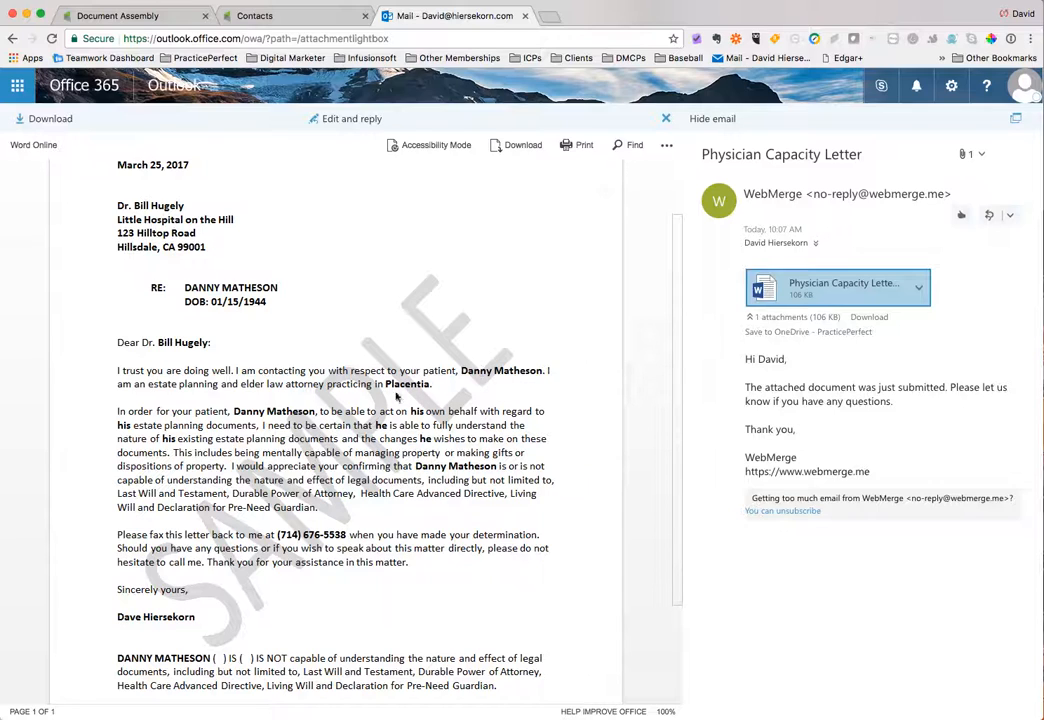
triple_click(415, 409)
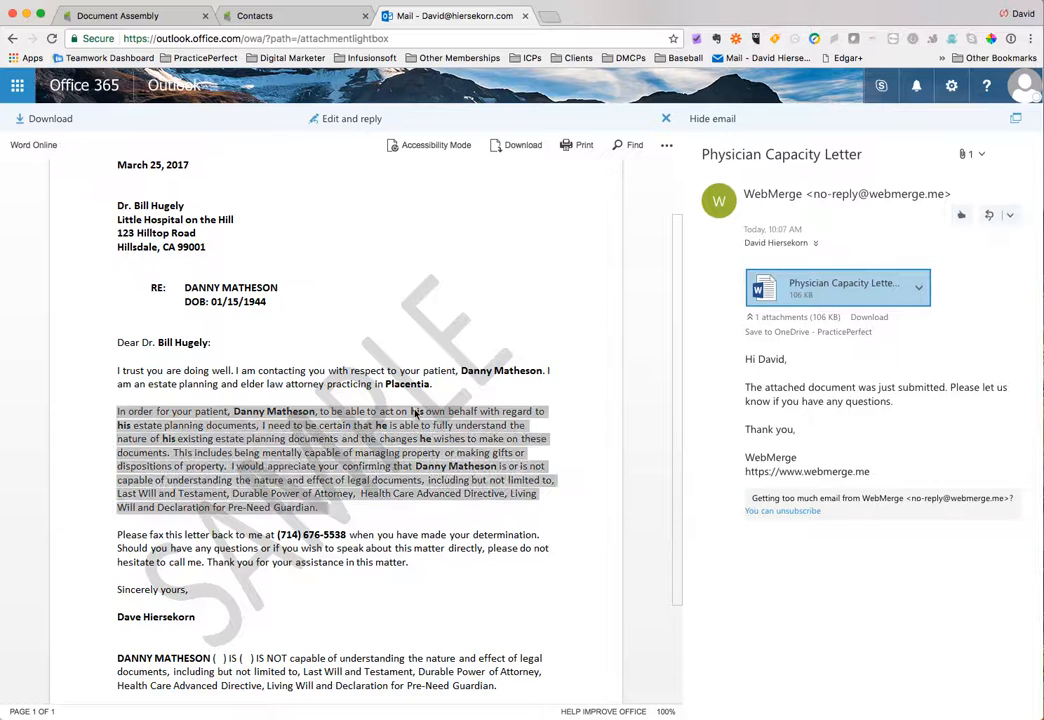
triple_click(418, 412)
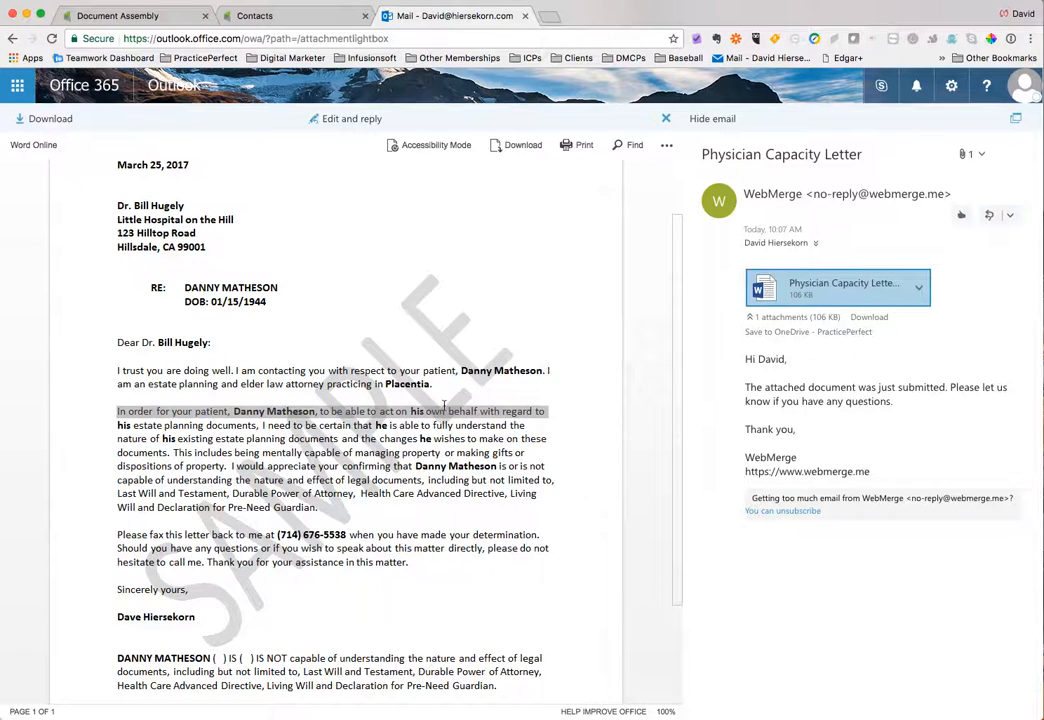
left_click(417, 413)
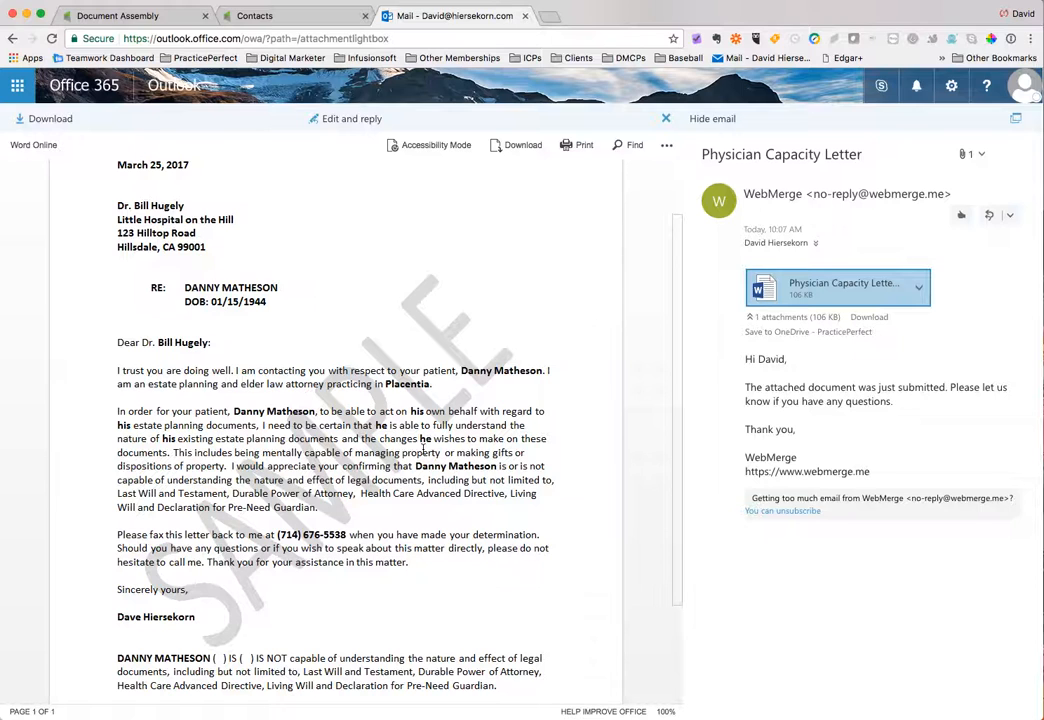
scroll(269, 401, "down", 3)
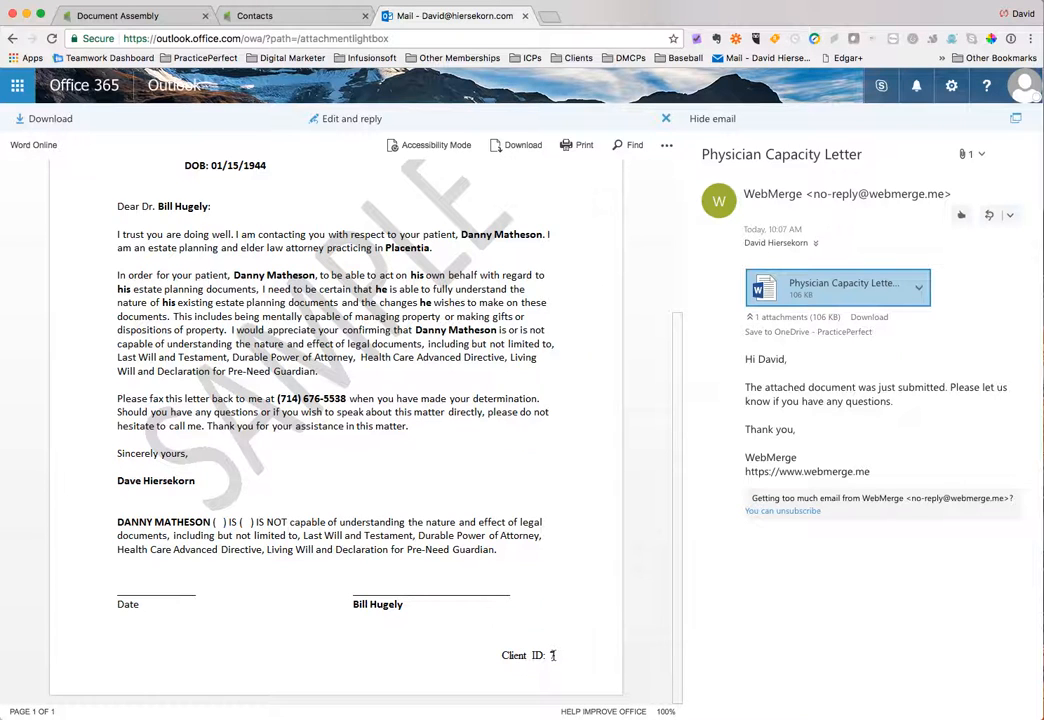
left_click(248, 12)
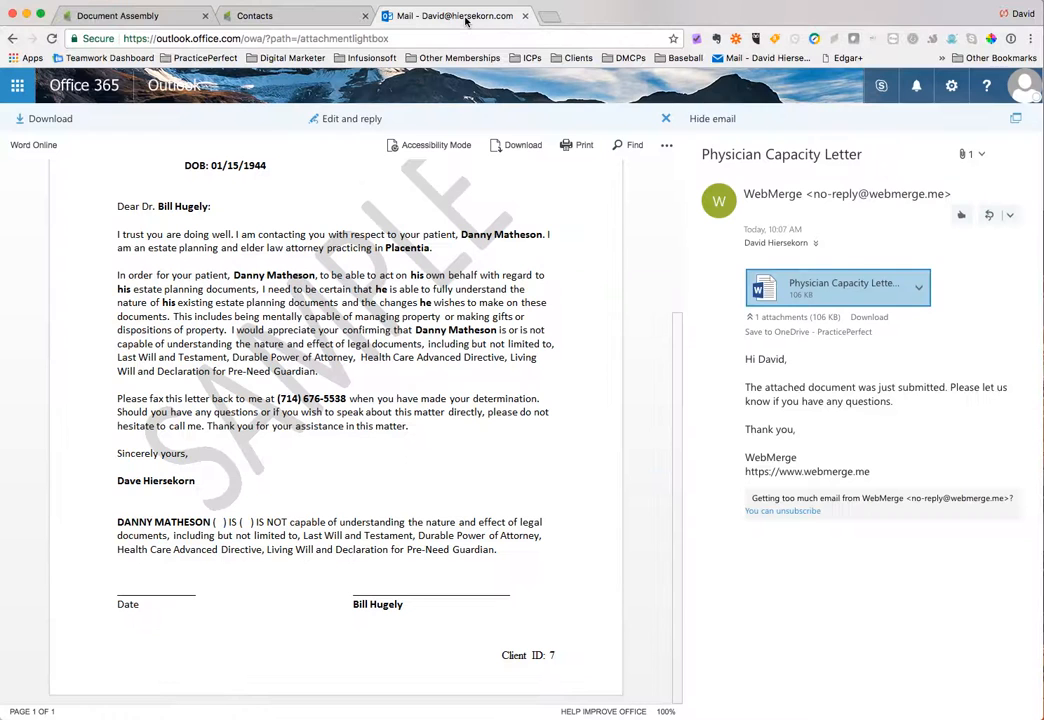
left_click(464, 18)
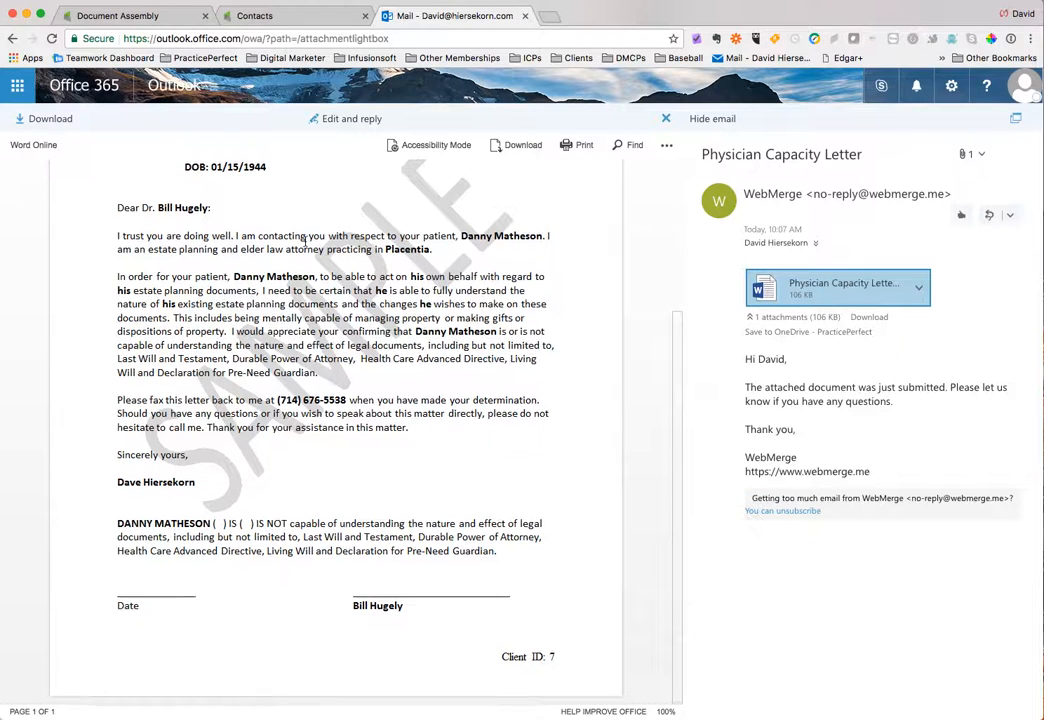
scroll(305, 241, "up", 3)
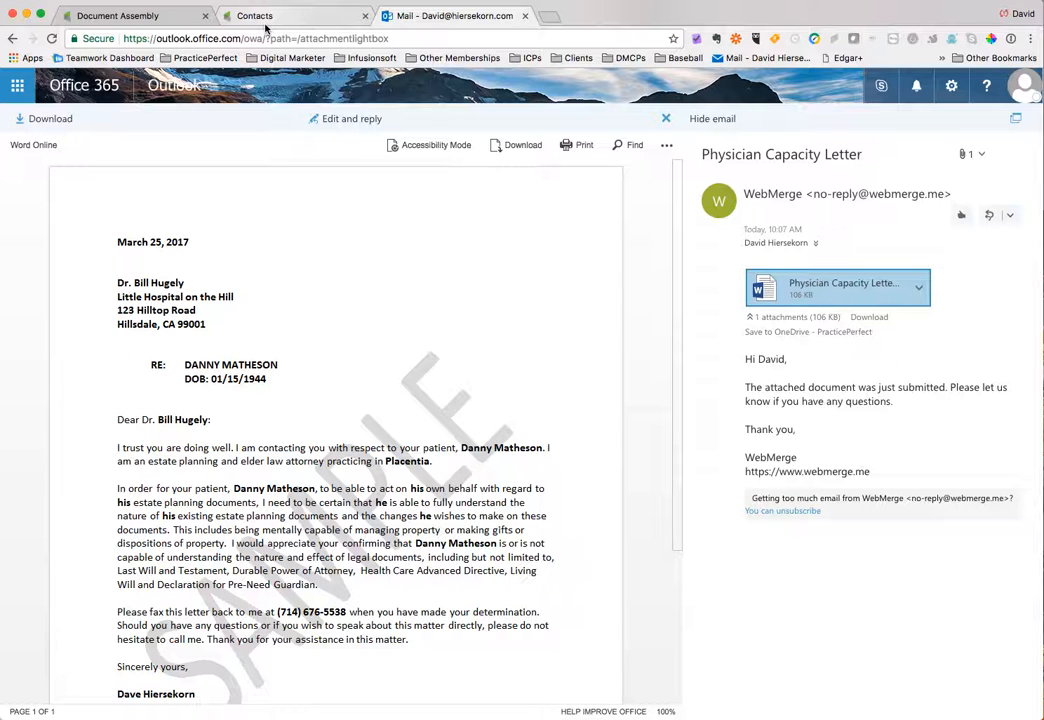
left_click(266, 22)
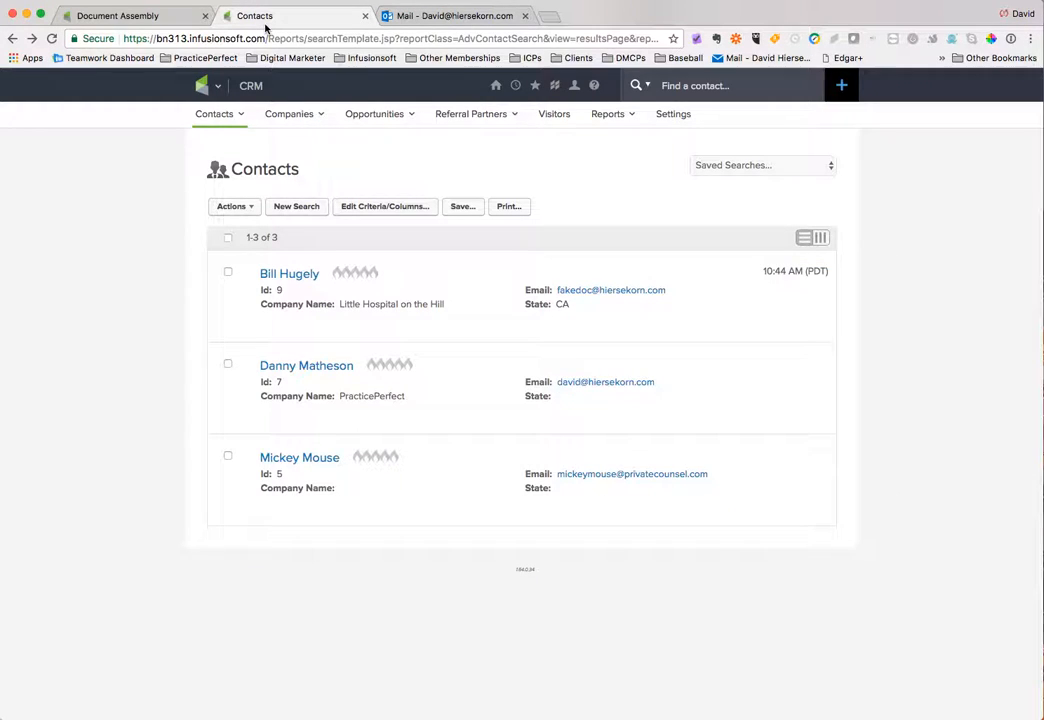